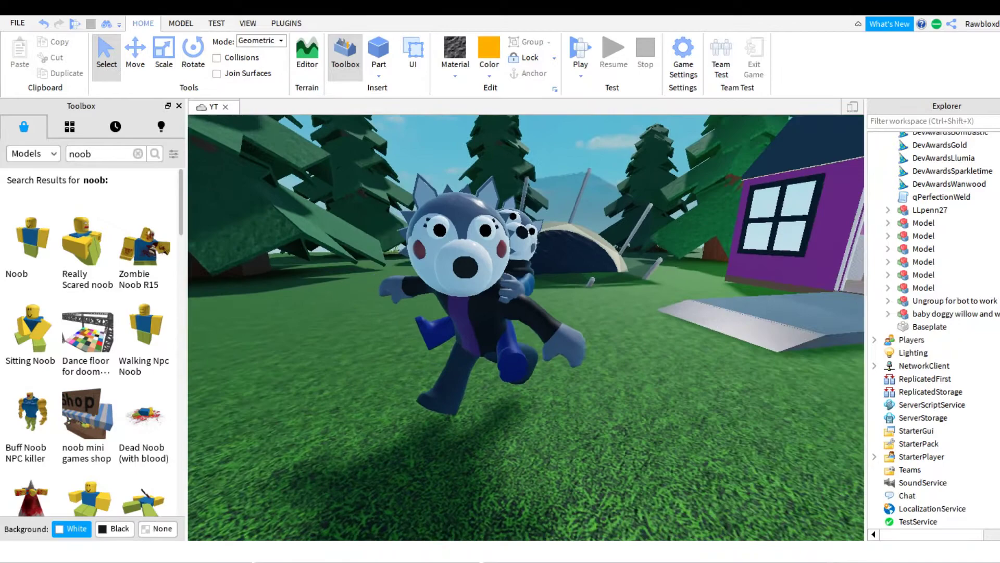
Fly the viewport camera over the water to empty baseplate and return to the Select tool
key("w")
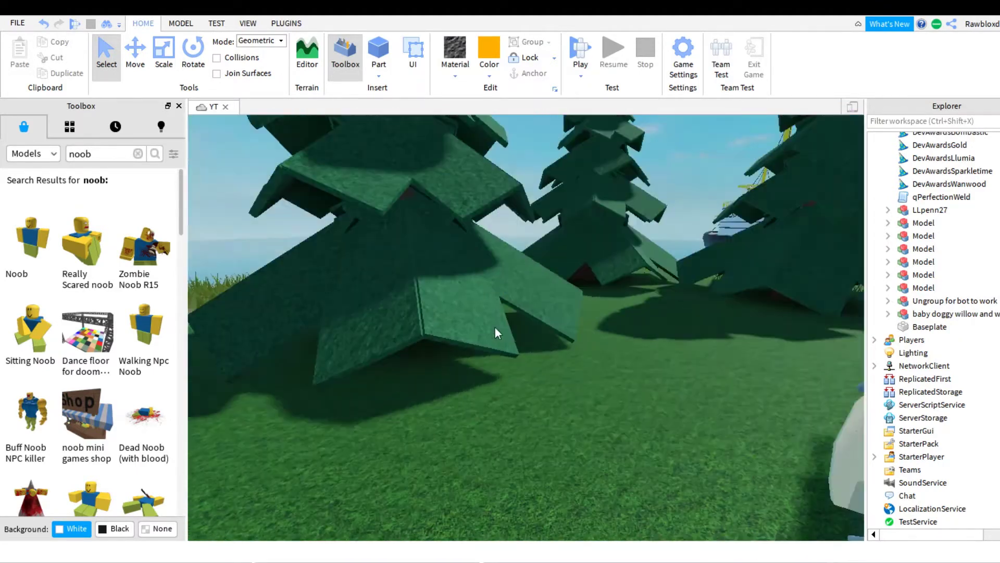
key("w")
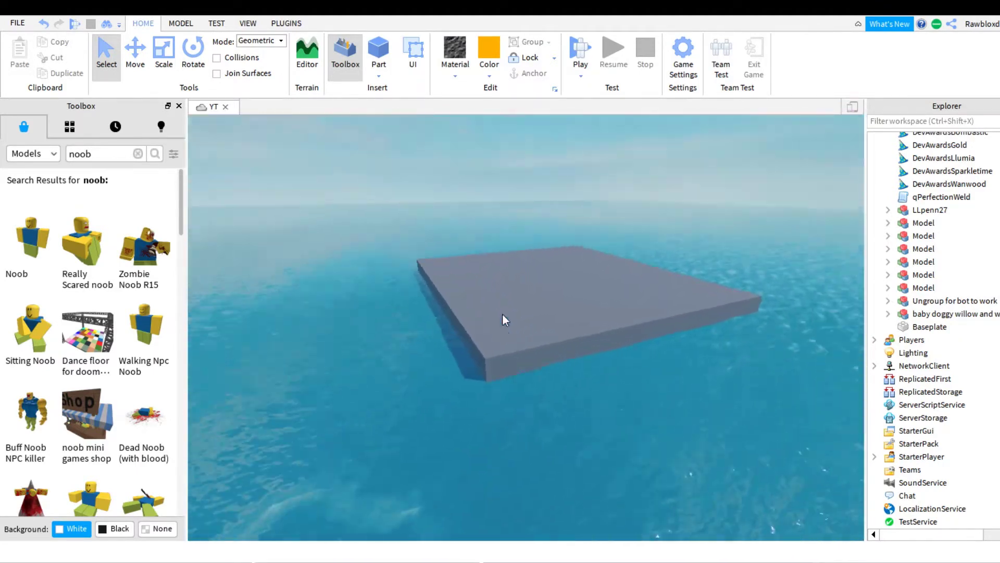
key("w")
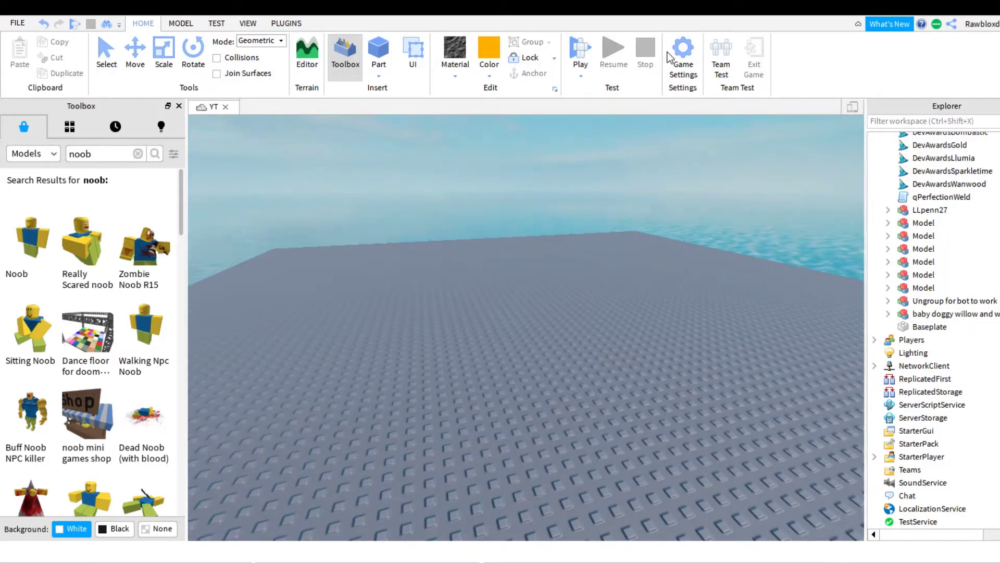
key("ctrl+1")
Insert a new yellow Part onto the empty baseplate
key("w")
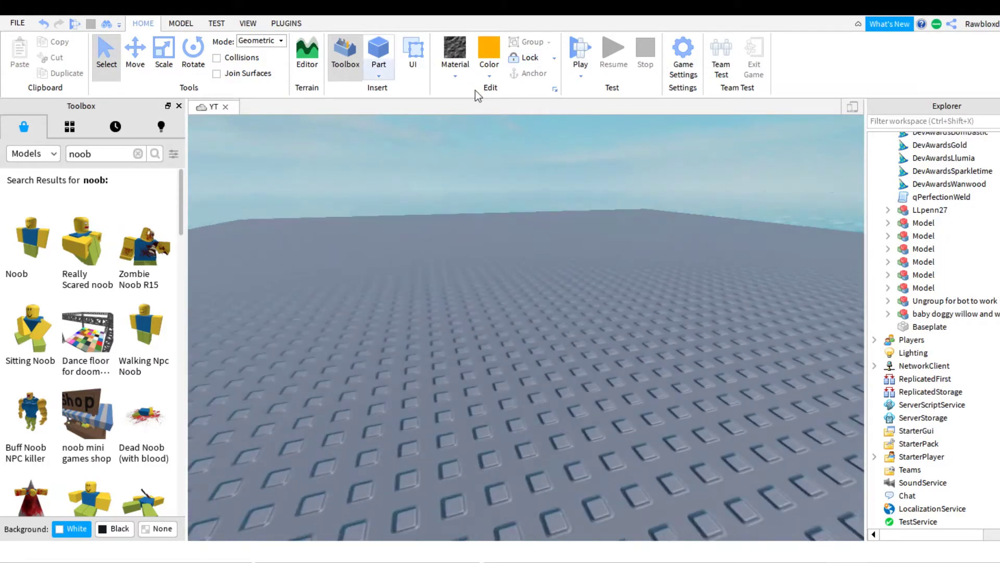
left_click(379, 52)
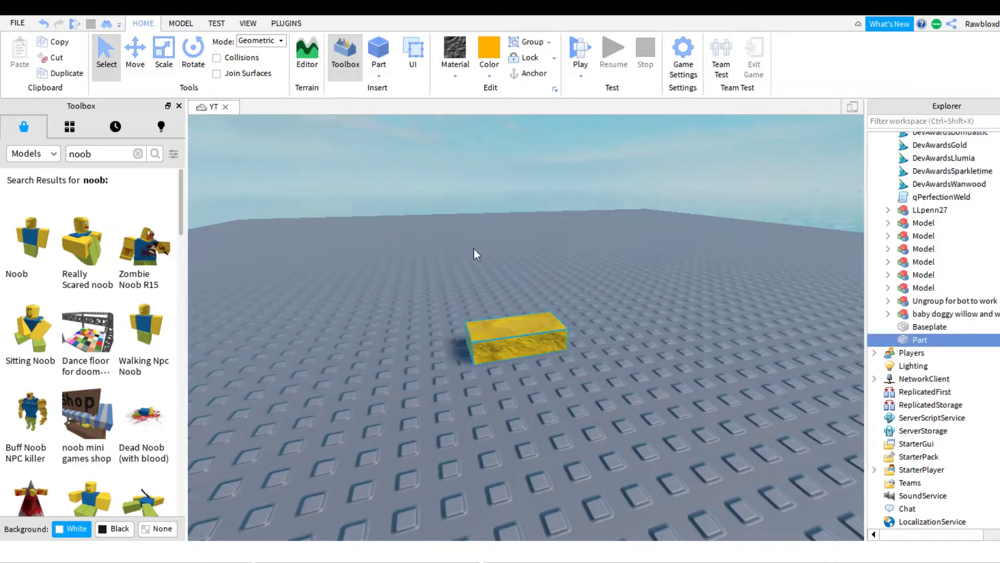
key("w")
Scale the yellow part longer and lower into a wide, flat pad
left_click(190, 63)
left_click(164, 54)
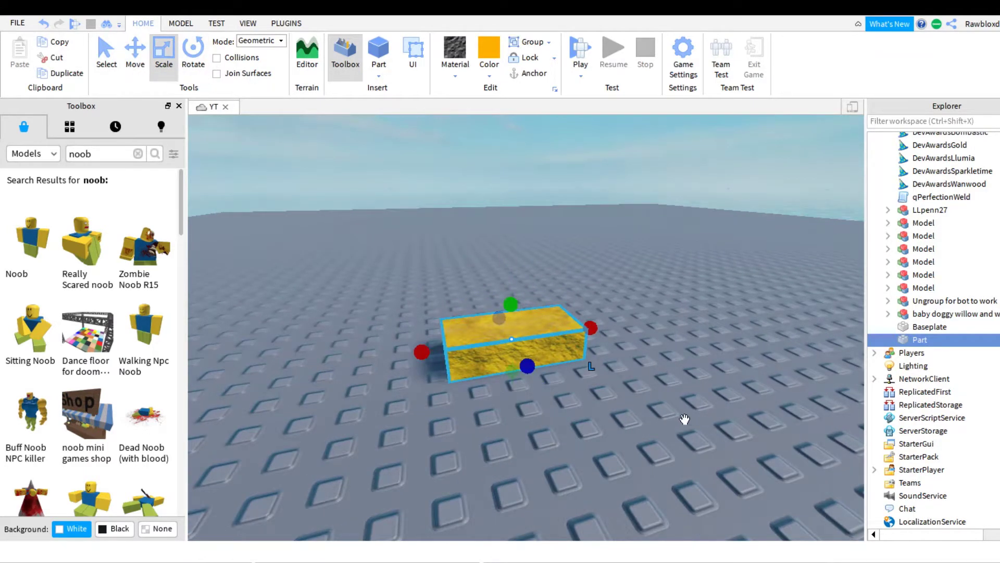
left_click_drag(690, 449, 670, 455)
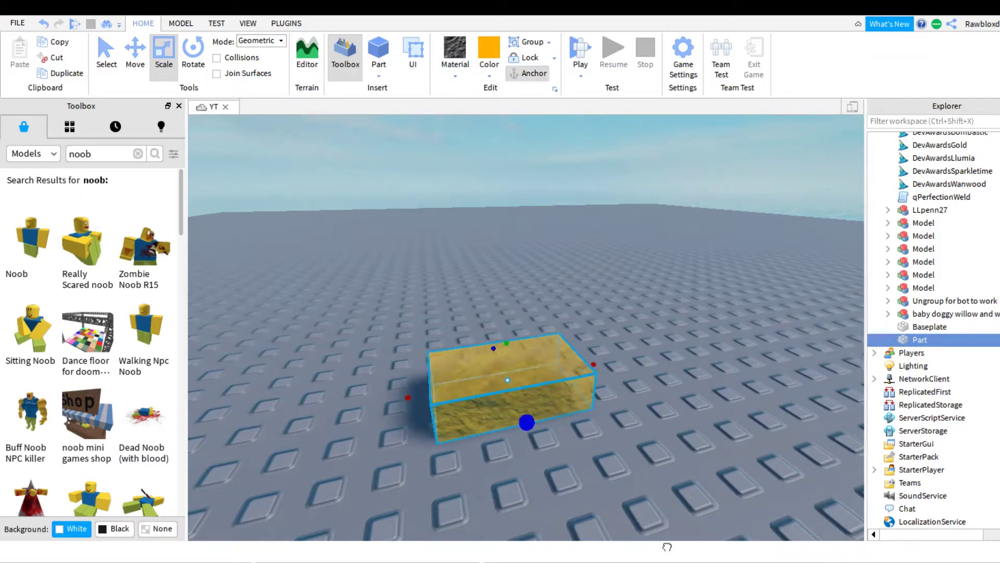
right_click_drag(664, 515, 700, 547)
left_click_drag(569, 316, 742, 382)
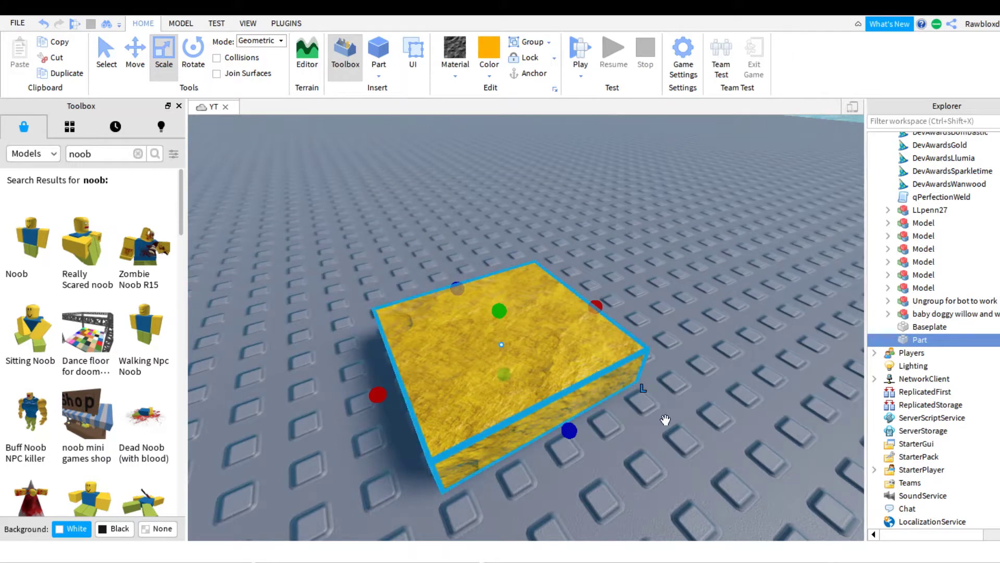
left_click_drag(499, 311, 500, 319)
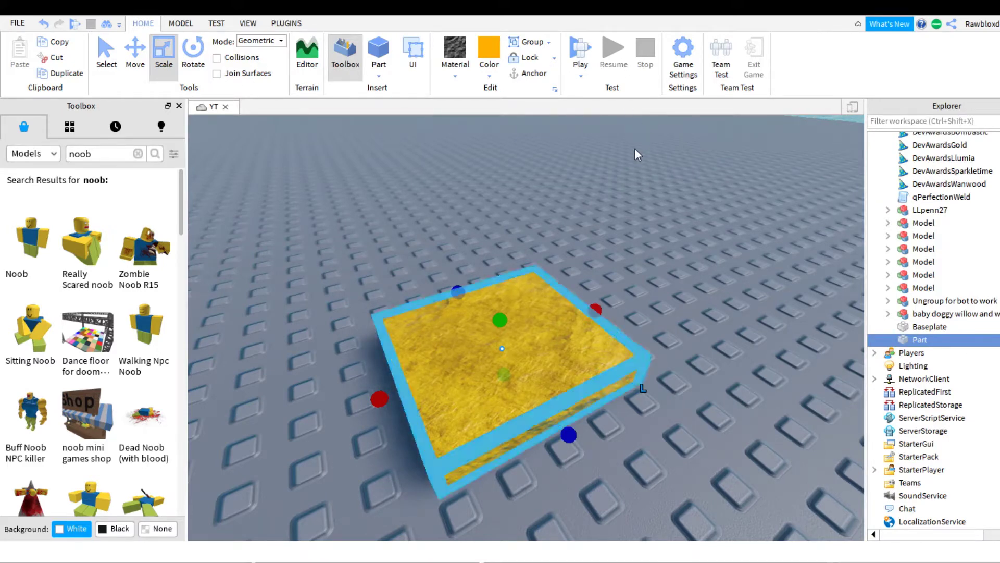
Group the pad into a model with Ctrl+G, rename it 'Morph', and expand it in Explorer
key("ctrl+g")
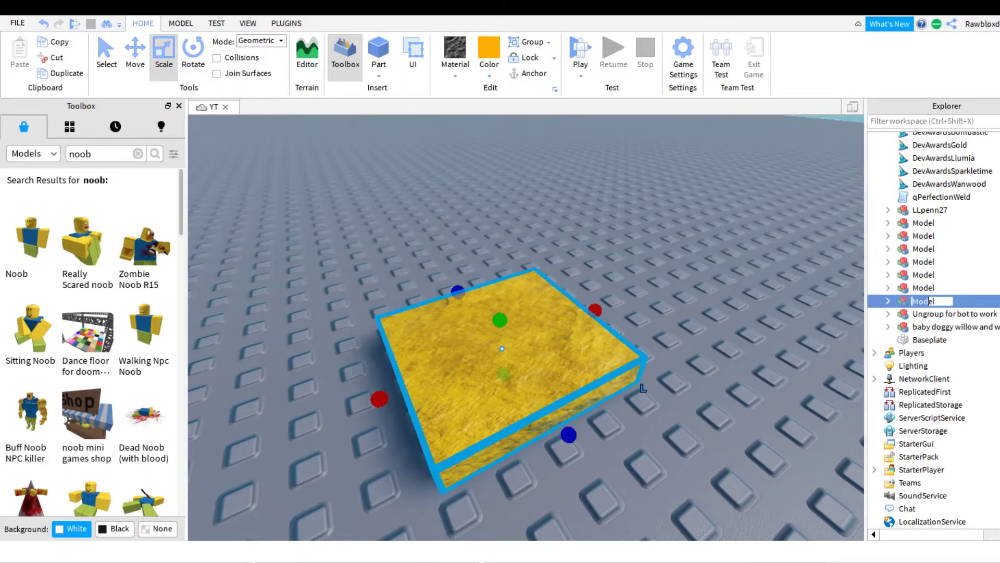
key("F2")
key("BackSpace")
key("BackSpace")
type("rp")
key("BackSpace")
type("p")
key("Return")
left_click(888, 300)
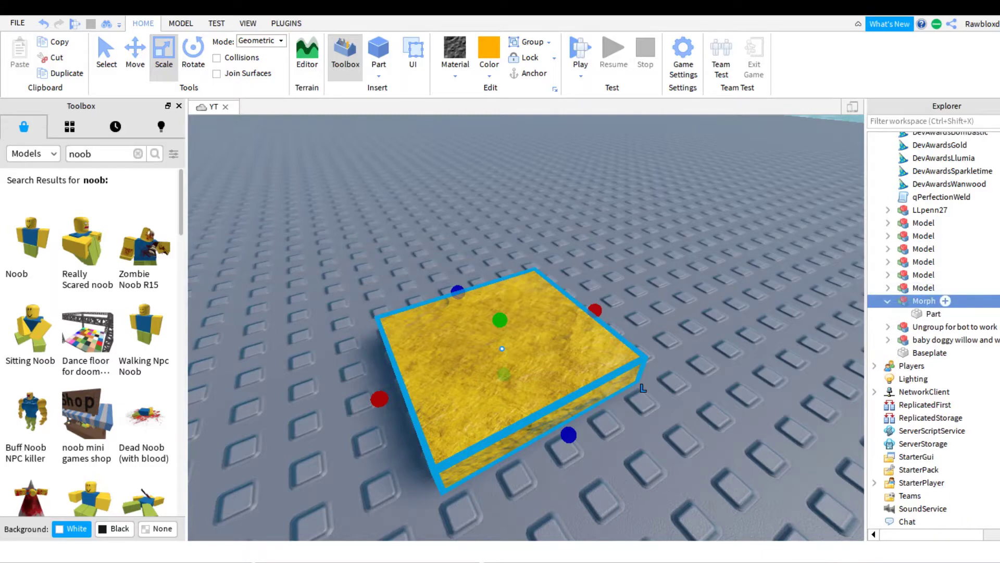
Search the Toolbox for 'noob', place the Noob model by the pad, and move it into Morph
left_click(834, 385)
key("s")
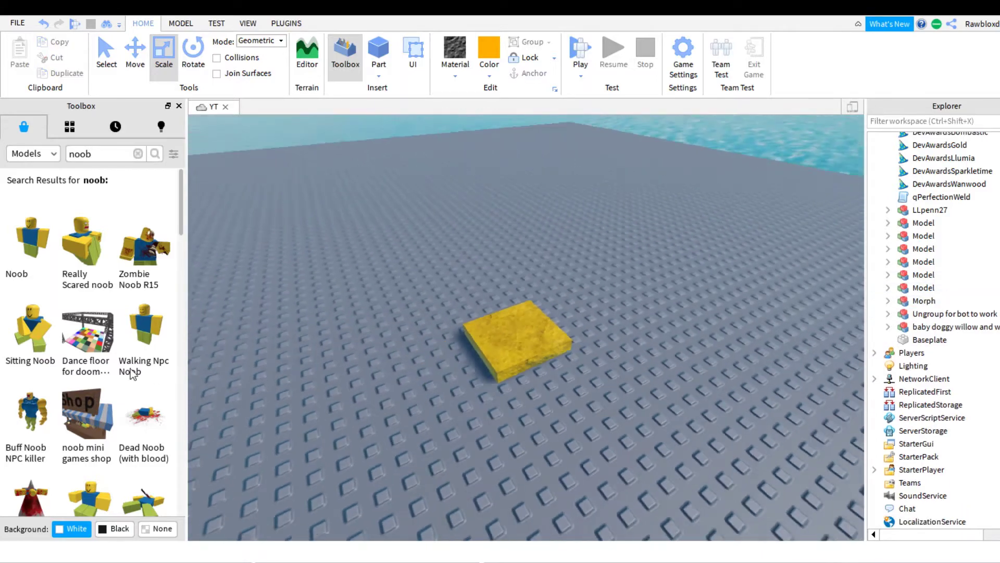
key("BackSpace")
key("BackSpace")
key("BackSpace")
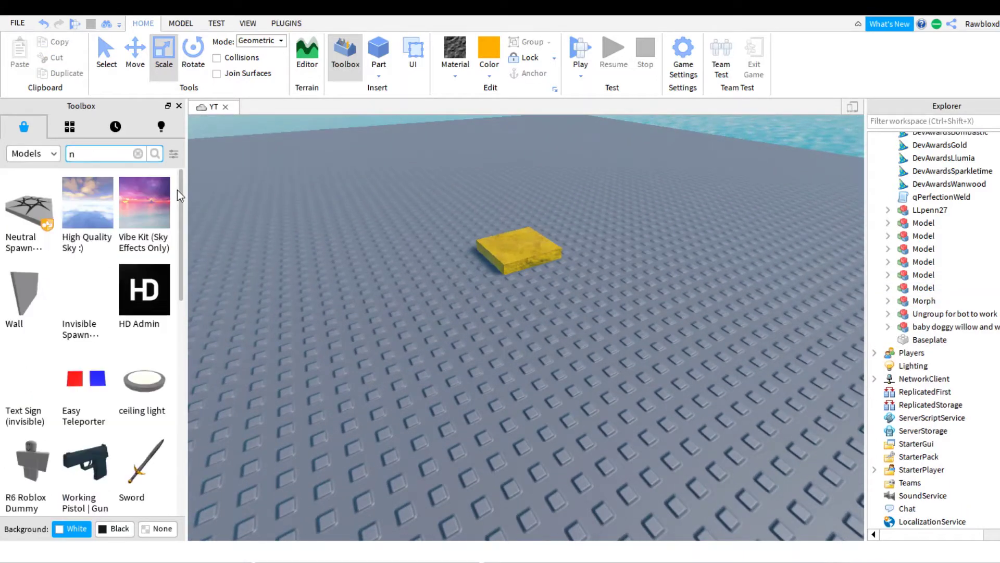
type("noob")
key("Return")
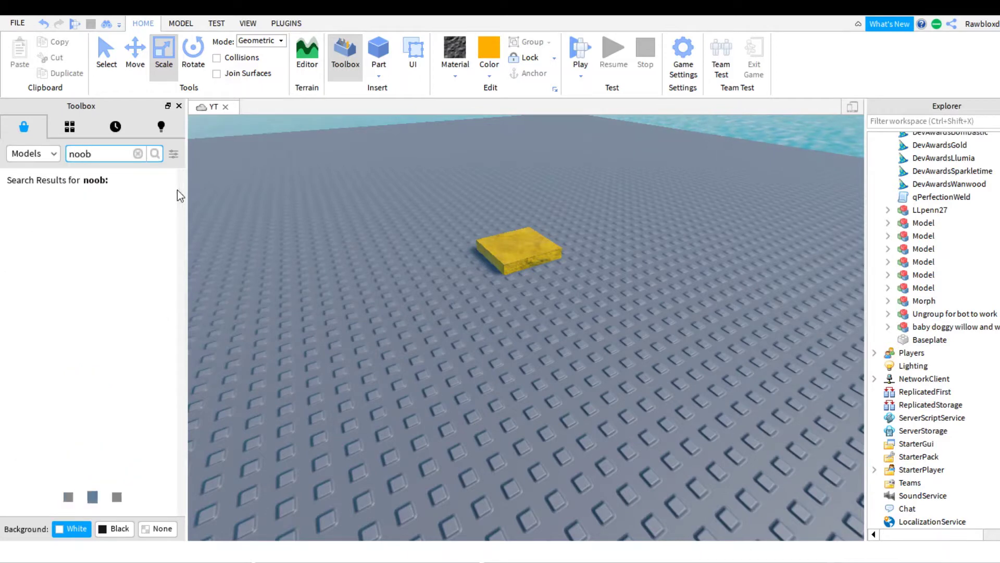
left_click_drag(29, 239, 581, 399)
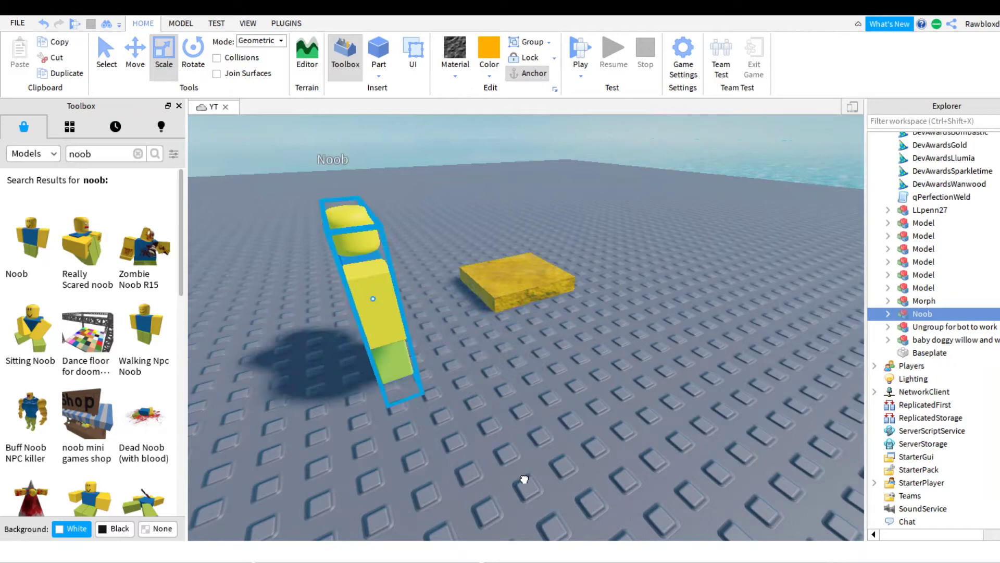
right_click_drag(524, 479, 531, 436)
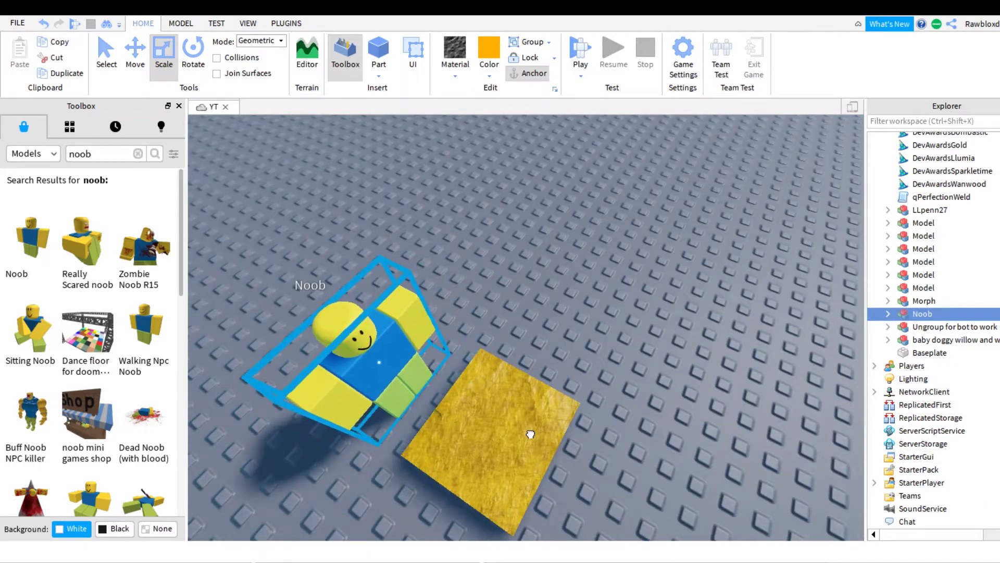
left_click_drag(922, 313, 925, 300)
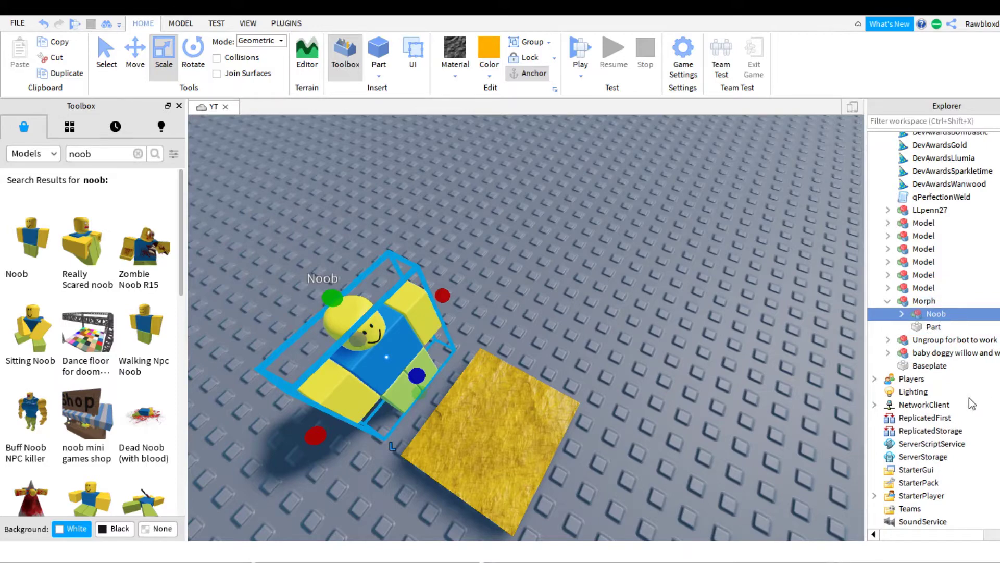
Expand the Noob, delete its Vaccine object, and frame the view on the character
left_click(936, 313)
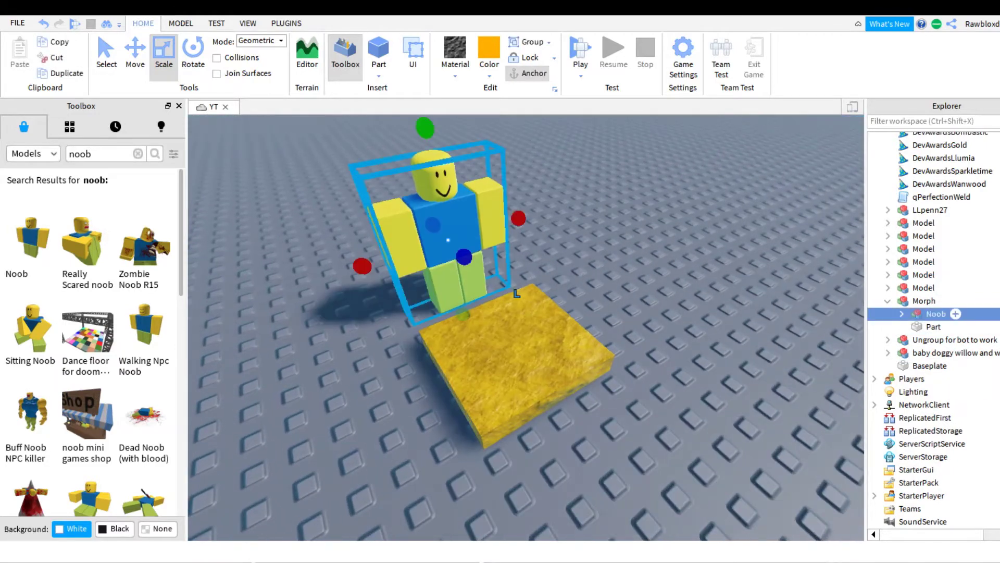
left_click(902, 313)
left_click(956, 391)
key("f")
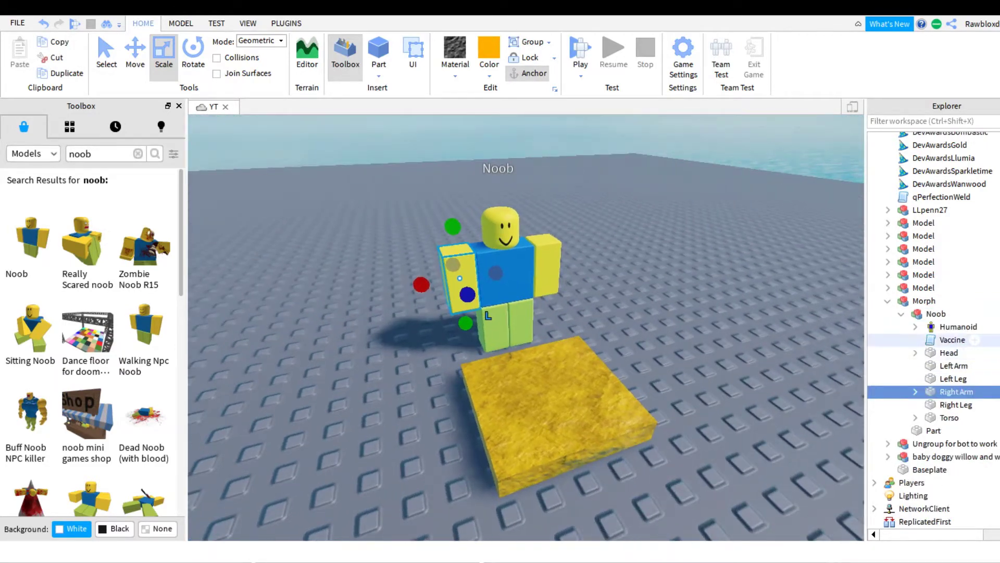
left_click(952, 339)
key("Delete")
left_click(954, 353)
middle_click_drag(740, 365, 853, 439)
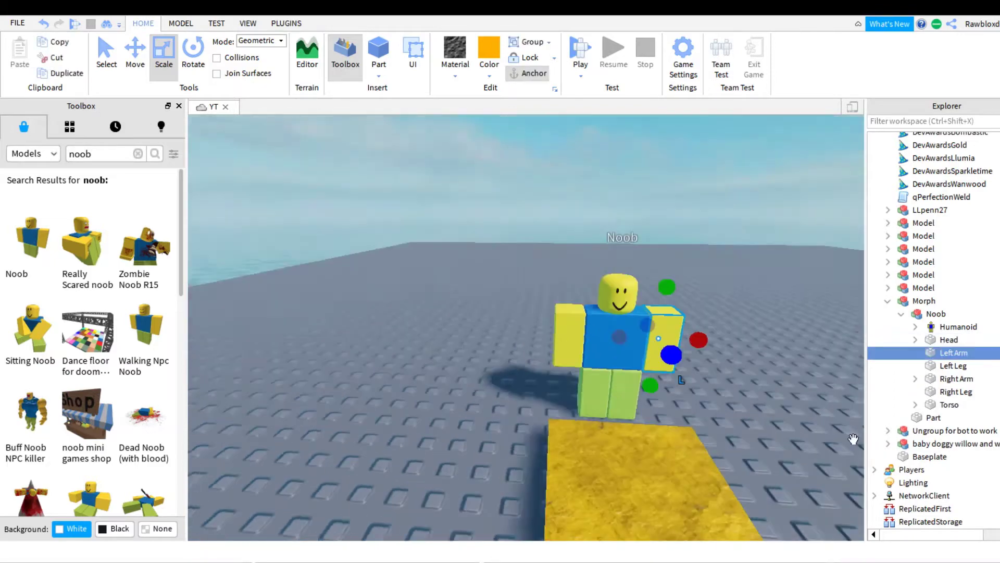
right_click_drag(853, 439, 626, 180)
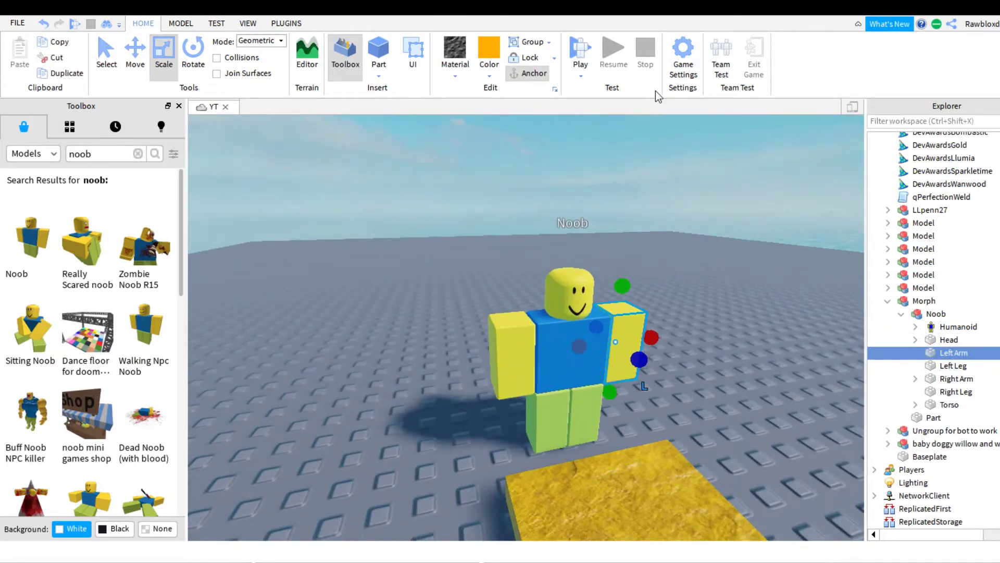
Check the Noob's Head, arms, legs and Torso one by one in Explorer
left_click(949, 339)
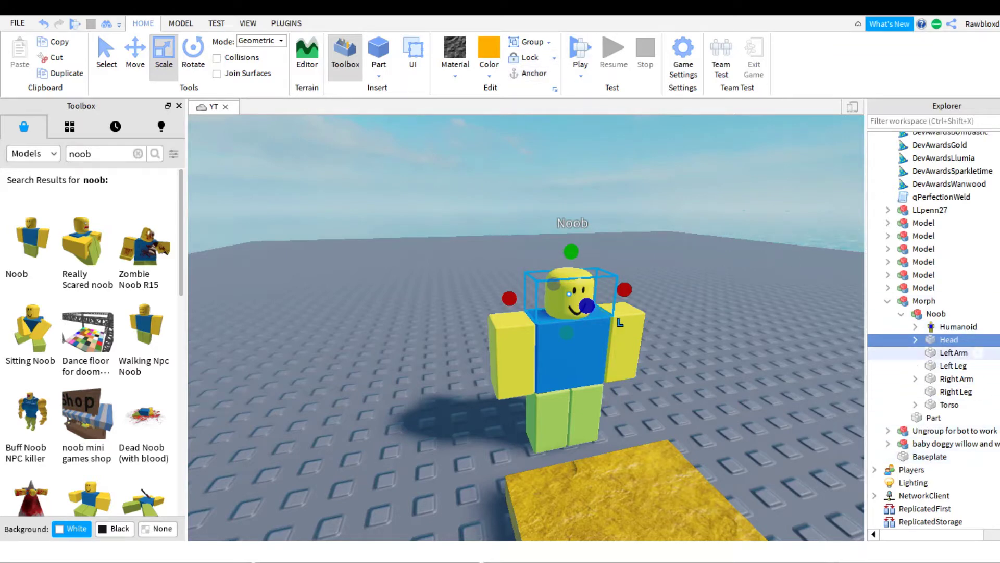
left_click(959, 353)
left_click(970, 379)
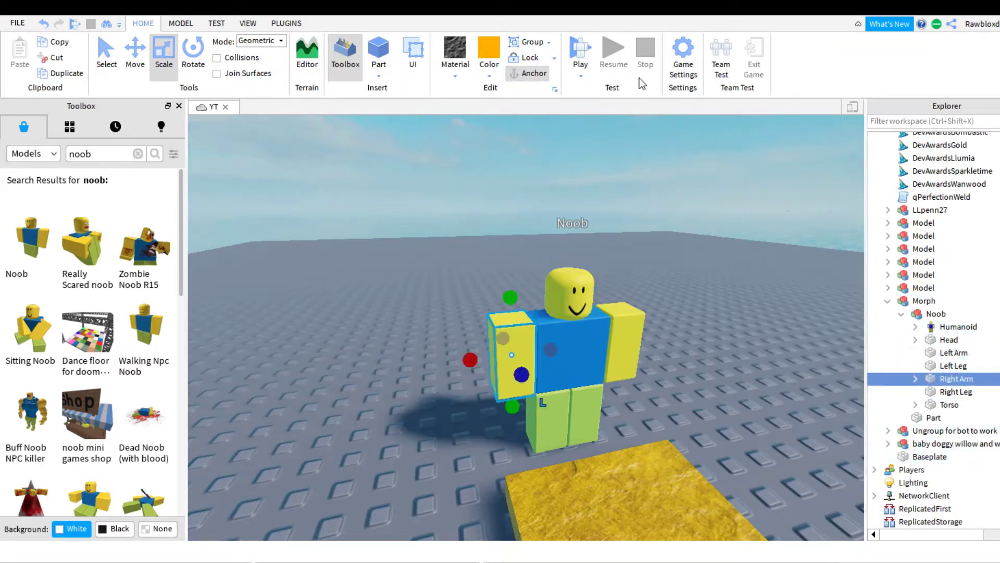
left_click(956, 391)
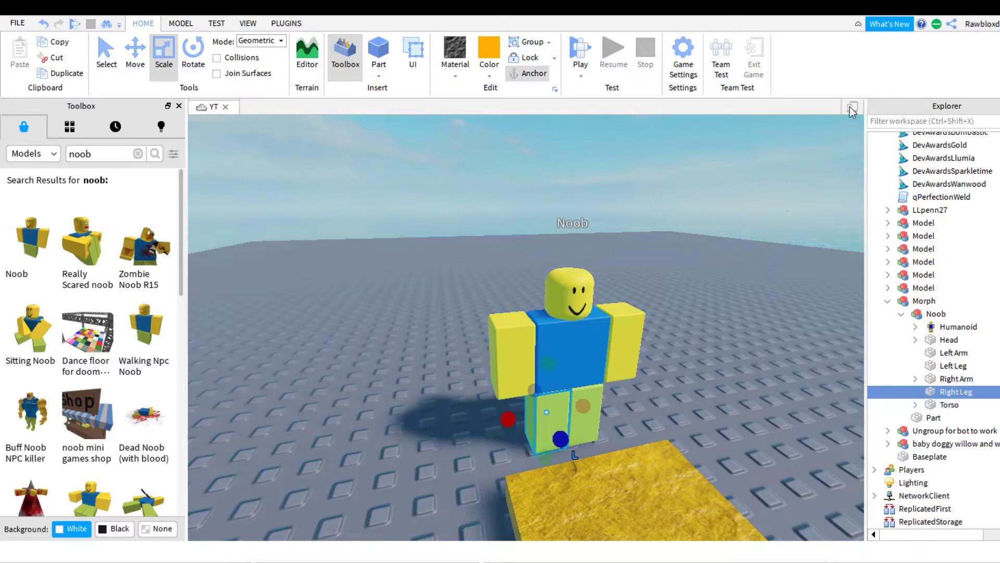
left_click(949, 405)
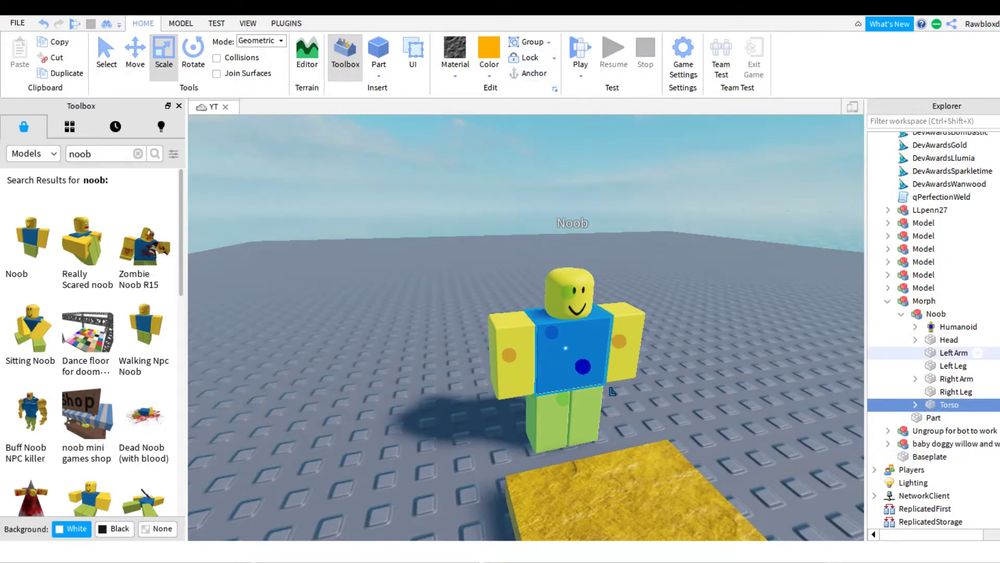
left_click(954, 352)
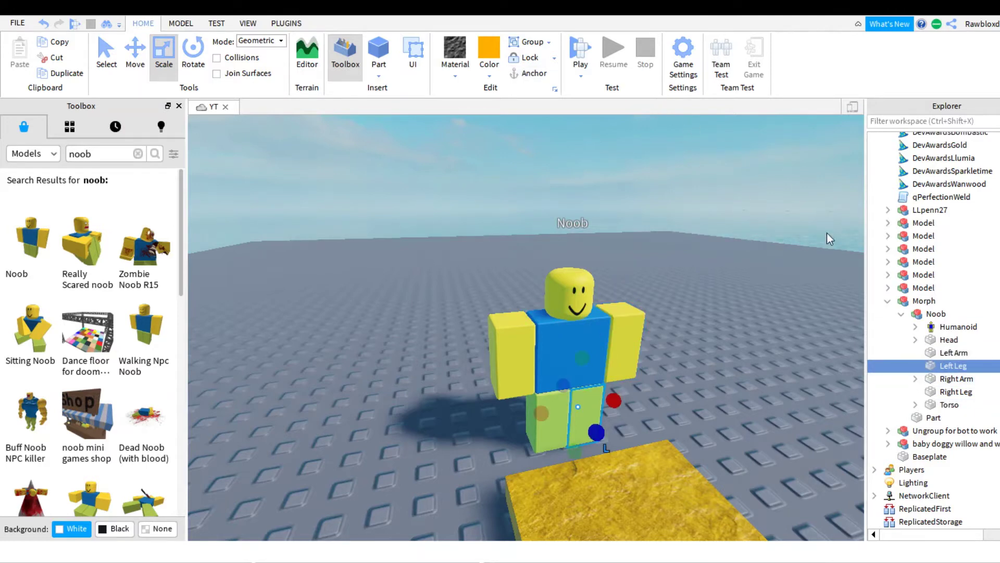
left_click(949, 405)
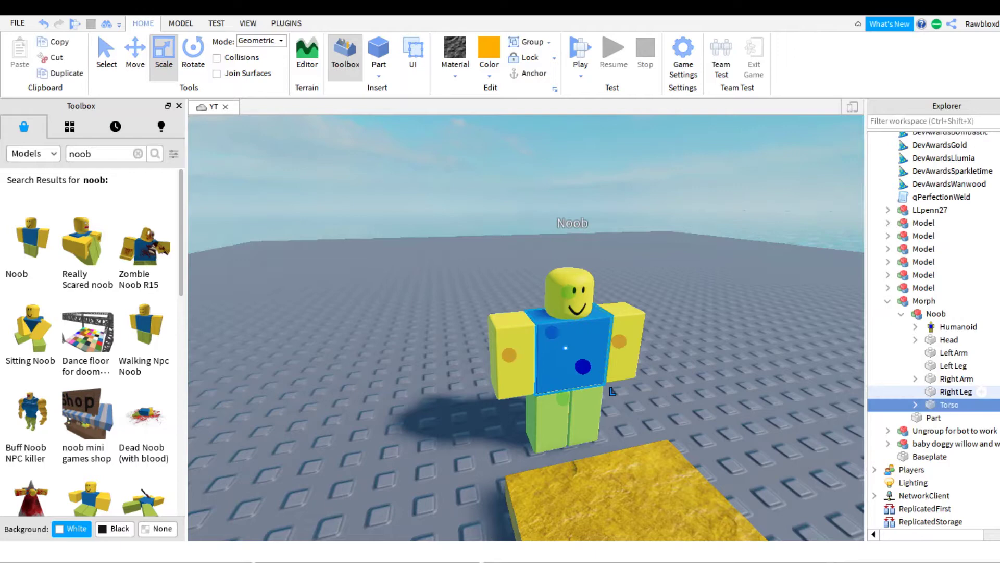
left_click(956, 392)
left_click(956, 379)
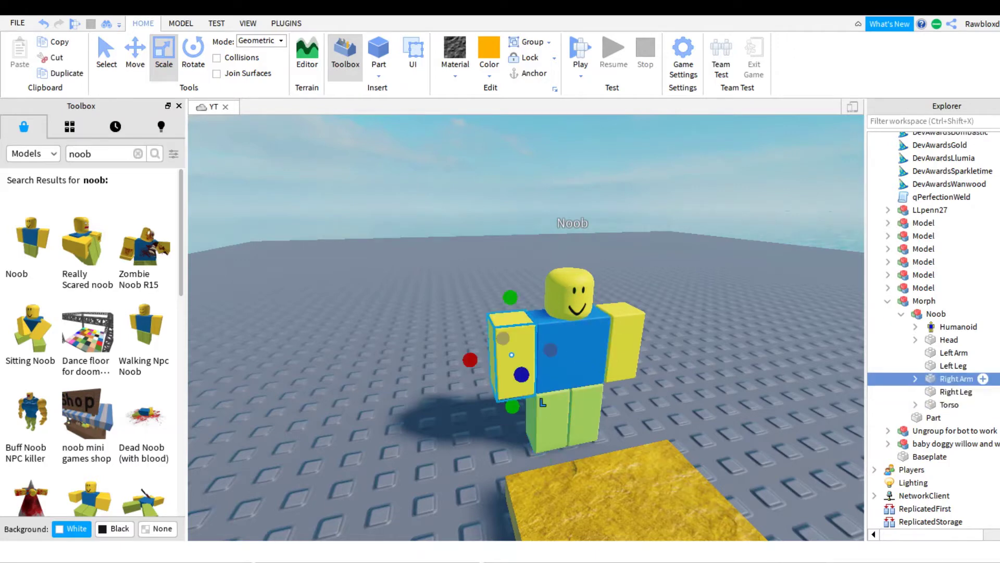
left_click(956, 392)
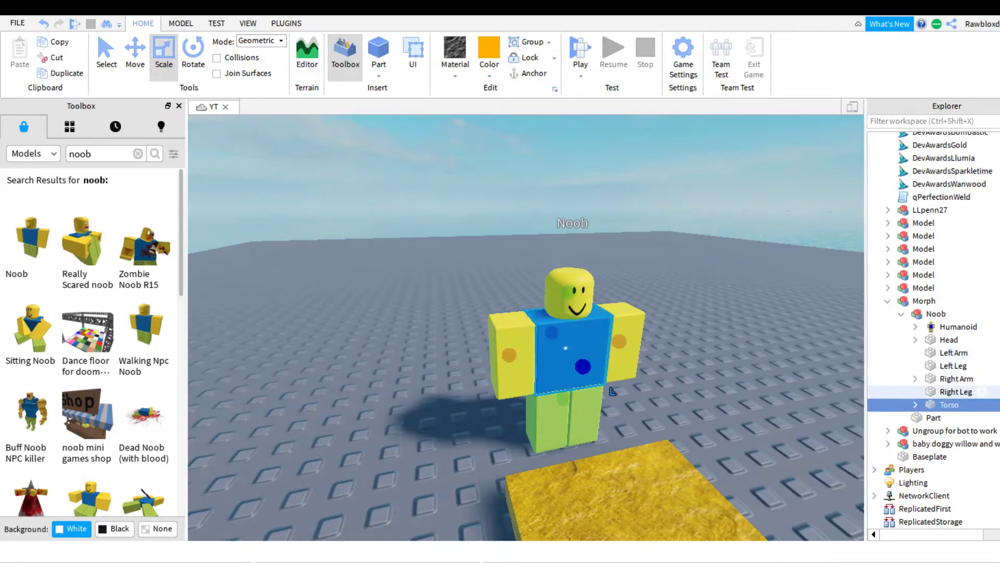
left_click(956, 379)
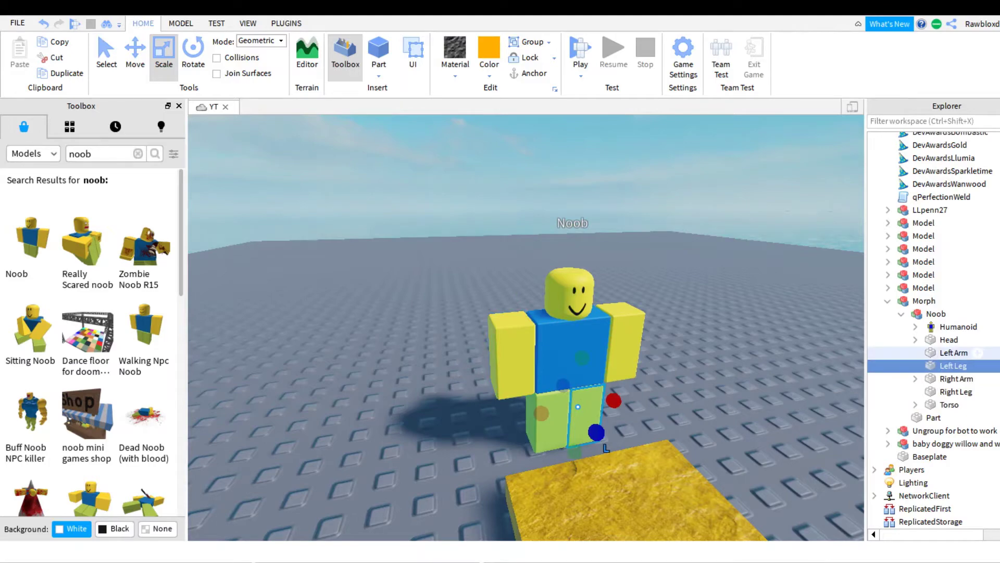
left_click(954, 353)
left_click(950, 340, "ctrl")
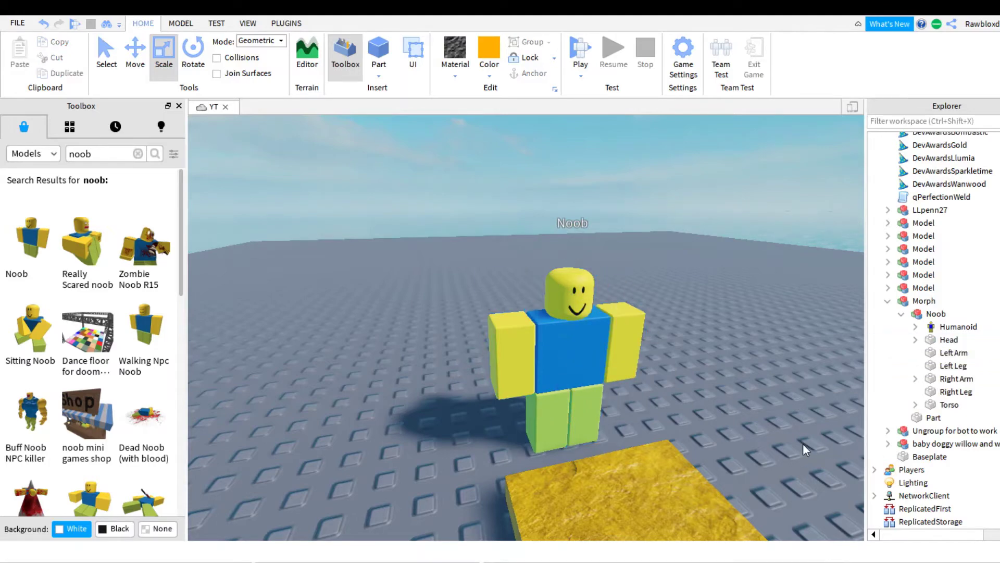
Orbit the view to face the Noob behind the pad and collapse its parts list
middle_click_drag(806, 451, 742, 513)
scroll(742, 512, "up", 5)
right_click_drag(741, 513, 677, 469)
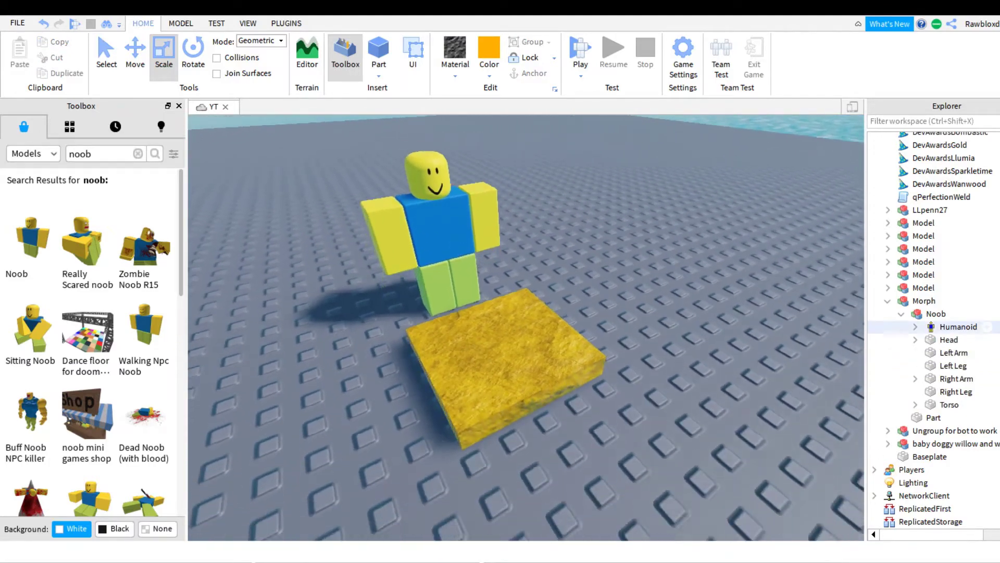
left_click(901, 314)
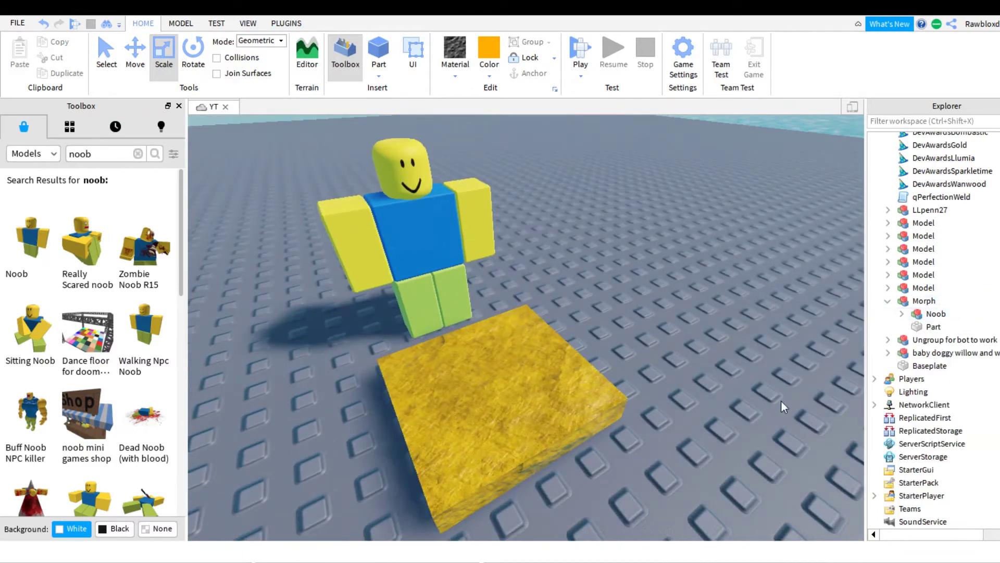
right_click_drag(781, 400, 726, 418)
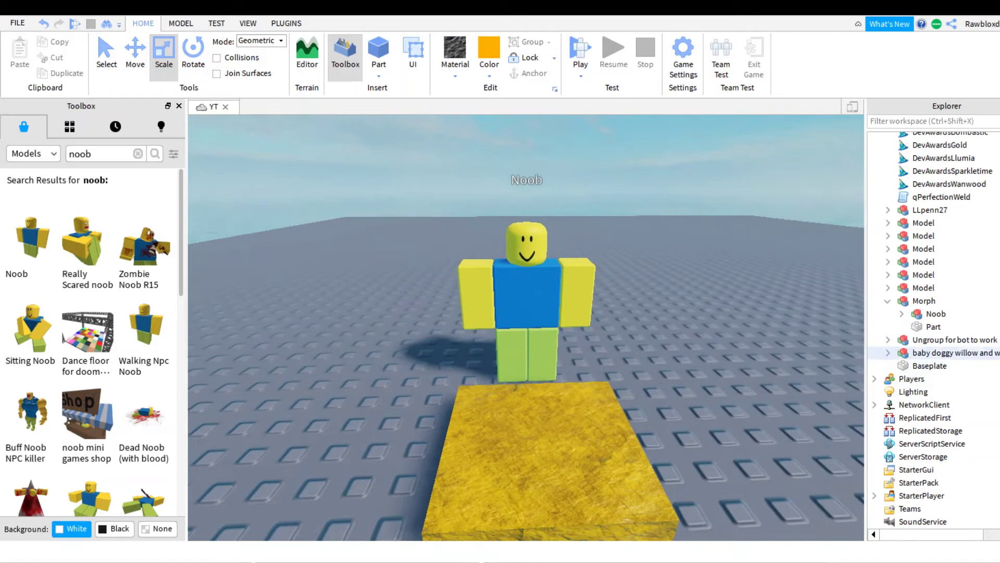
Add a Script to the pad Part in Morph and delete its print("Hello world!") line
left_click(933, 327)
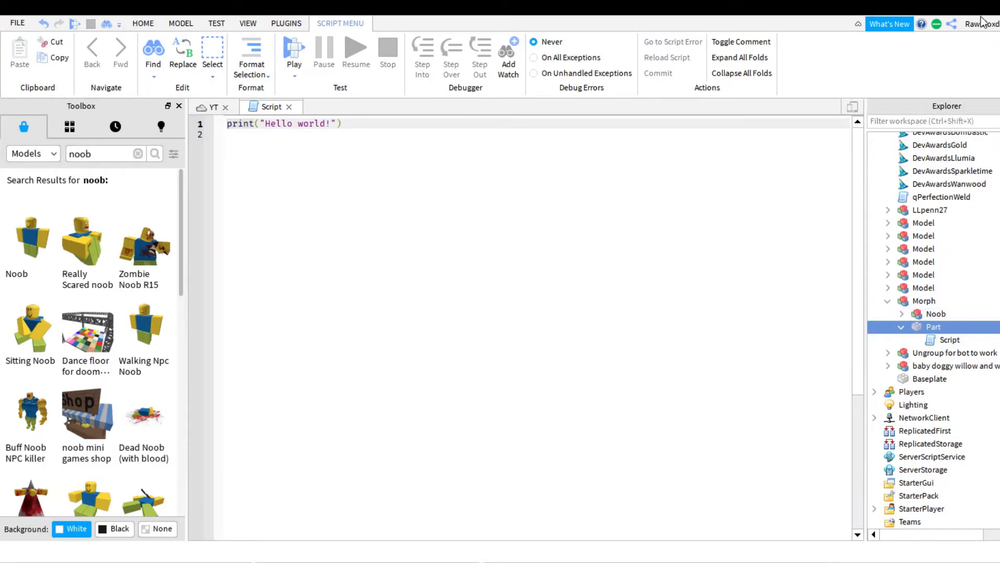
key("ctrl+a")
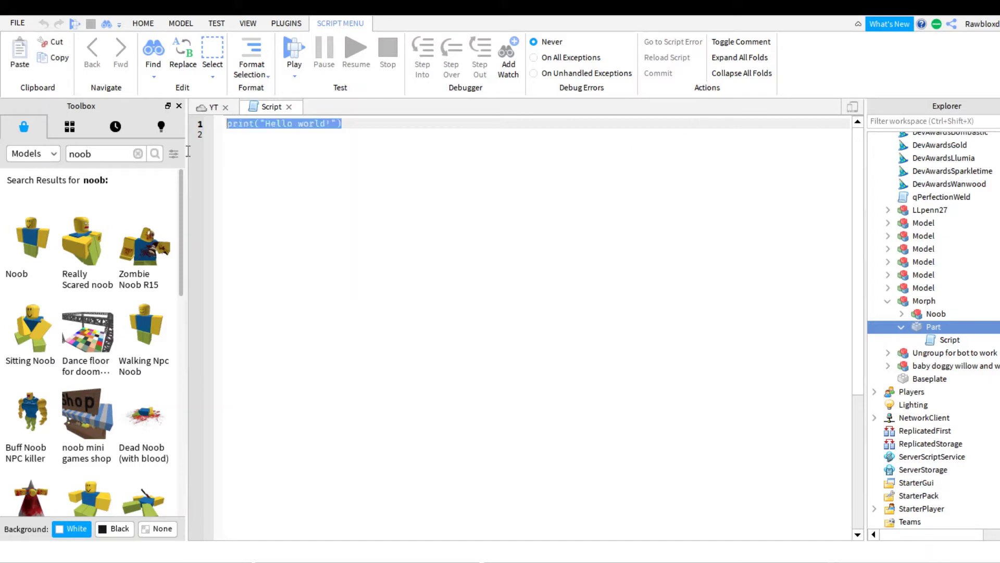
key("BackSpace")
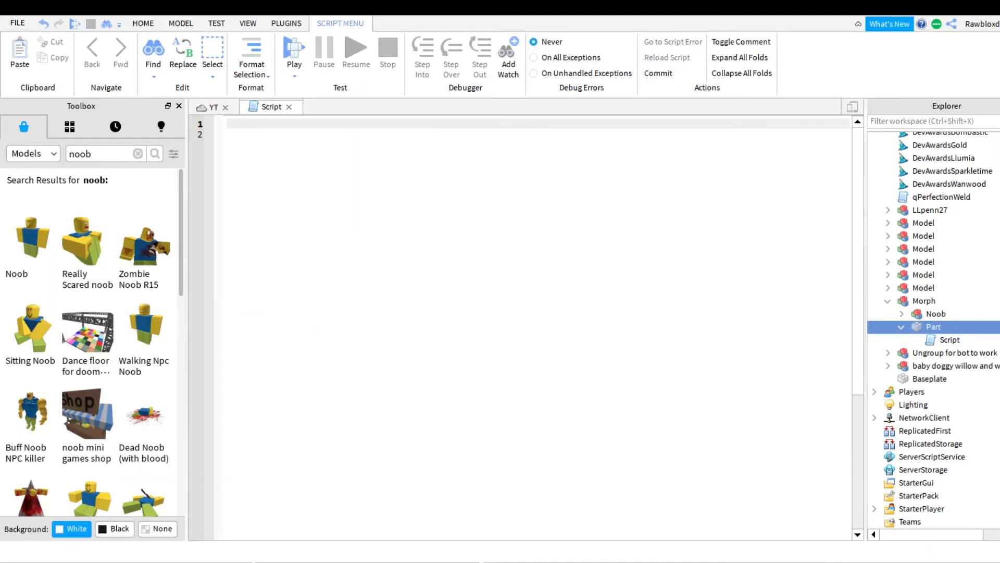
Paste the touch-to-morph code into the empty Script
left_click(383, 288)
type("local pad = script.Parent")
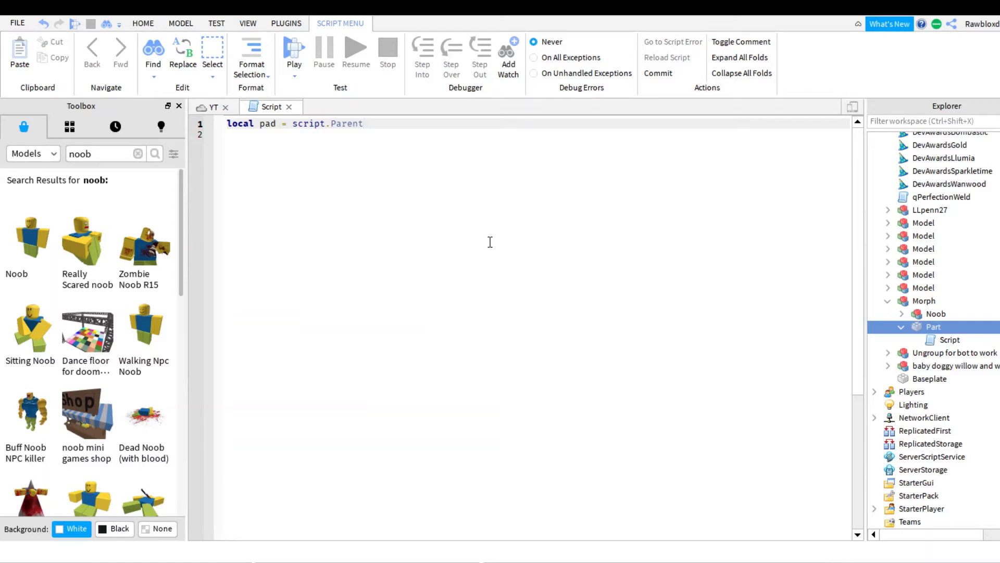
type("local characterName = \"Insert Character Model Name Here\" local character = pad.Parent:WaitForChild(characterName)  local debounce = true pad.Touched:Connect(function(obj) \tlocal plr = game.Players:GetPlayerFromCharacter(obj.Parent) \tif plr and debounce == true then \t\tdebounce = false  \t\tpad.BrickColor = BrickColor.new(\"Really red\")  \t\tlocal charClone = character:Clone() \t\tcharClone.Name = plr.Name \t\tplr.Character = charClone  \t\tlocal rootPart = charClone:FindFirstChild(\"HumanoidRootPart\") or charClone:FindFirstChild(\"Torso\") \t\tlocal plrRoot = obj.Parent:FindFirstChild(\"HumanoidRootPart\") or obj.Parent:FindFirstChild(\"Torso\")  \t\tif rootPart and plrRoot then \t\t\trootPart.CFrame = plrRoot.CFrame \t\tend  \t\tcharClone.Parent = workspace  \t\twait(.5)  \t\tpad.BrickColor = BrickColor.new(\"Lime green\") \t\tdebounce = true \tend end)")
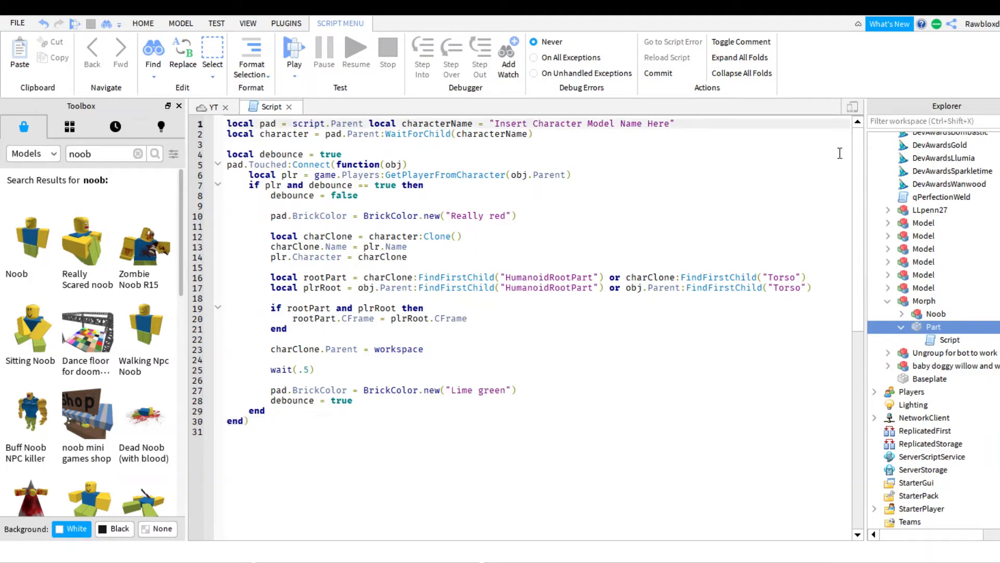
left_click(671, 123)
Replace the 'Insert Character Model Name Here' placeholder with Noob
key("shift+Left")
key("shift+Left")
key("shift+Left")
key("shift+Left")
key("shift+Left")
key("shift+Left")
key("shift+Left")
key("shift+Left")
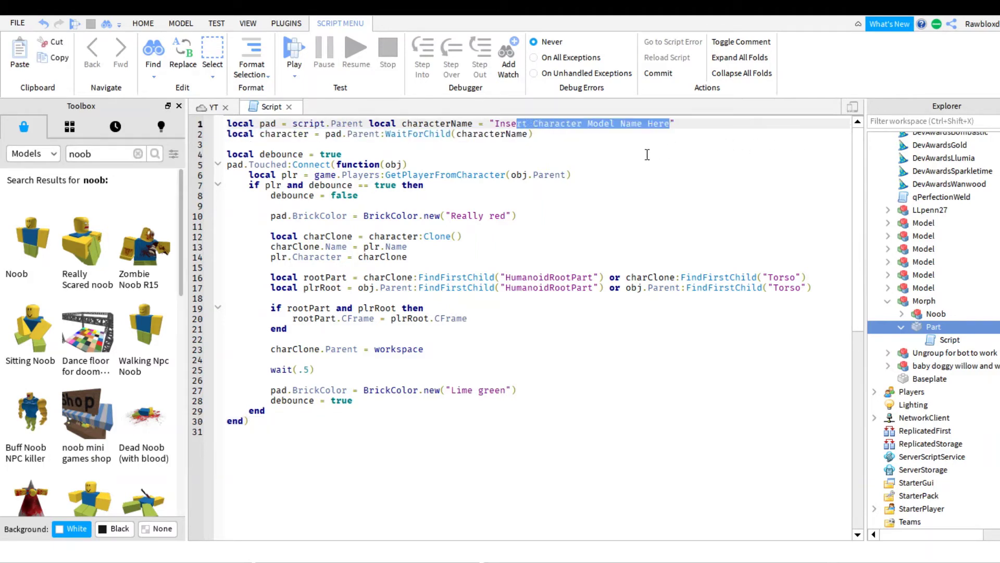
key("shift+Down")
key("shift+Left")
key("shift+Left")
key("shift+Left")
key("shift+Up")
key("BackSpace")
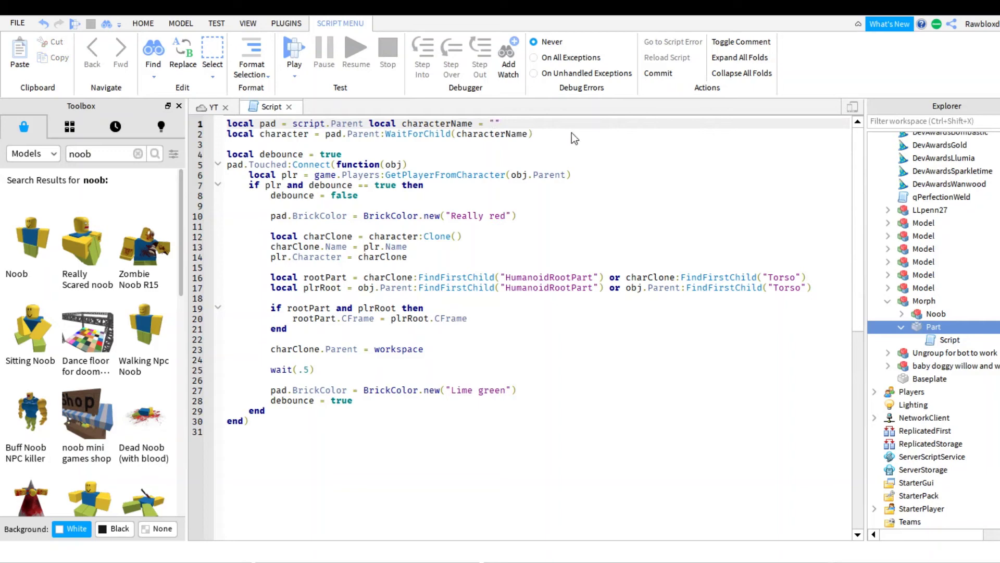
type("Bob")
key("BackSpace")
key("BackSpace")
key("BackSpace")
type("Pl")
key("BackSpace")
key("BackSpace")
type("Noo")
key("BackSpace")
key("BackSpace")
key("BackSpace")
type("No")
type("ob")
key("Left")
key("Left")
key("Left")
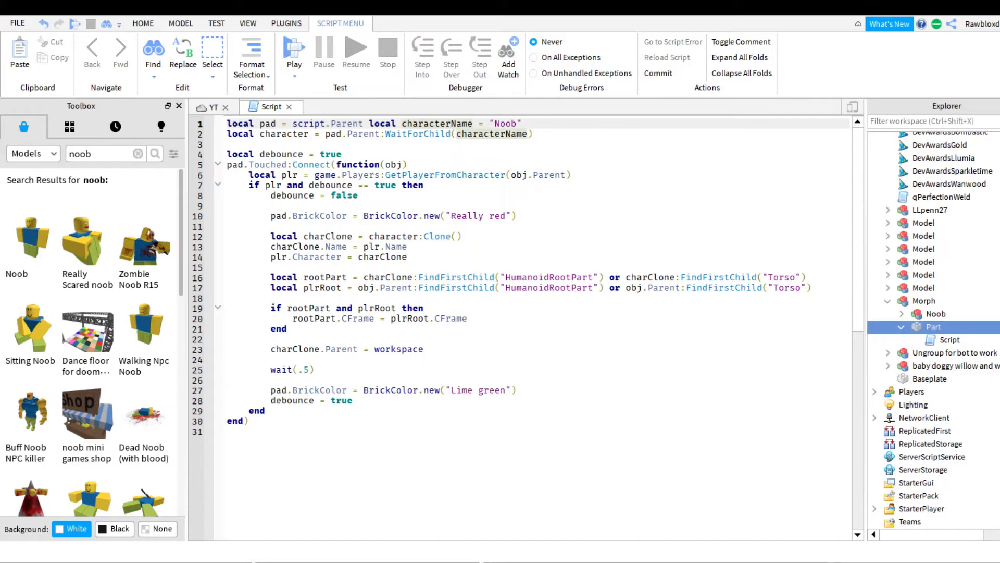
key("Down")
key("Down")
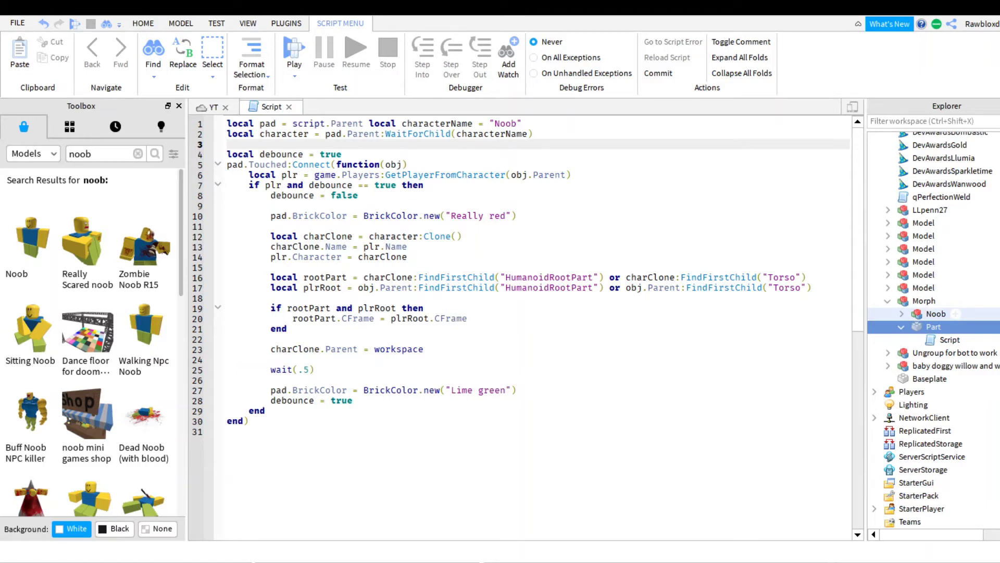
Start a playtest with the Play button on the TEST tab
left_click(217, 23)
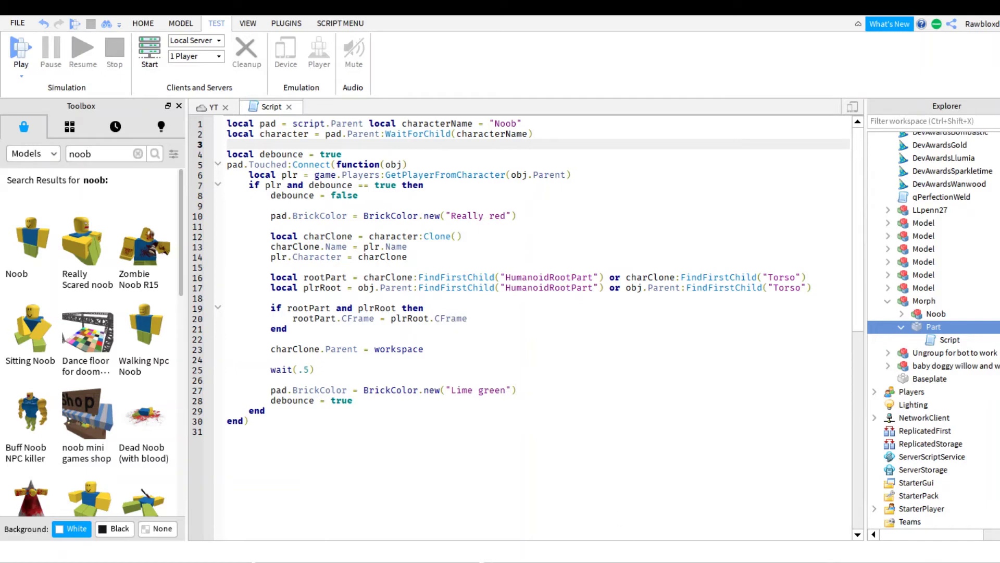
left_click(19, 51)
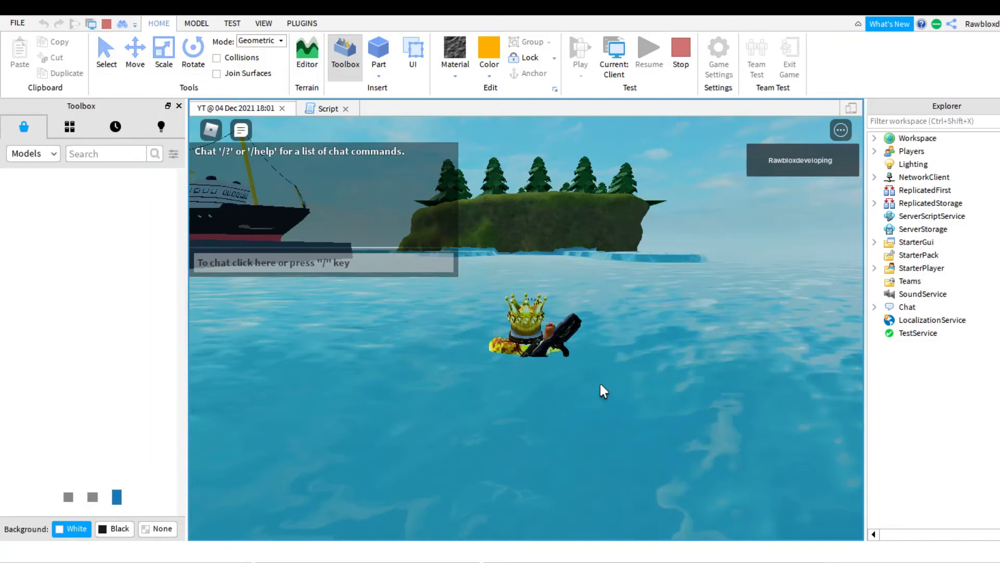
Swim the avatar to the baseplate and walk onto the yellow pad, turning into the Noob
key("w")
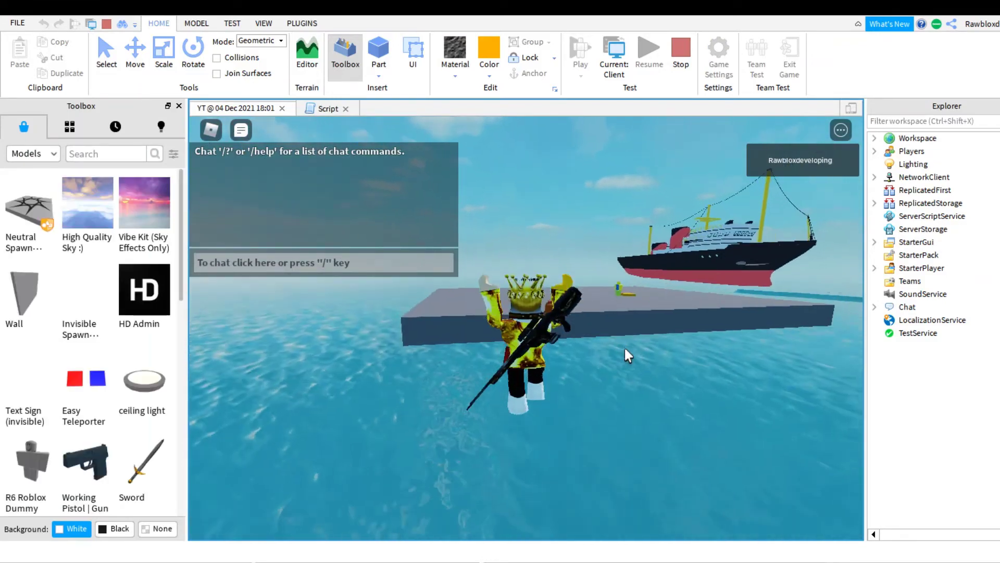
key("w")
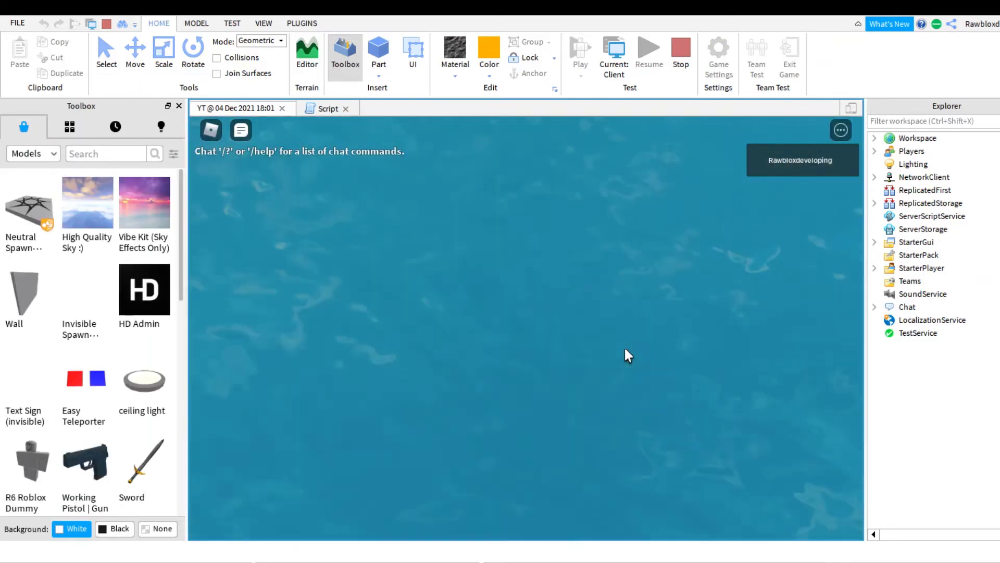
key("w")
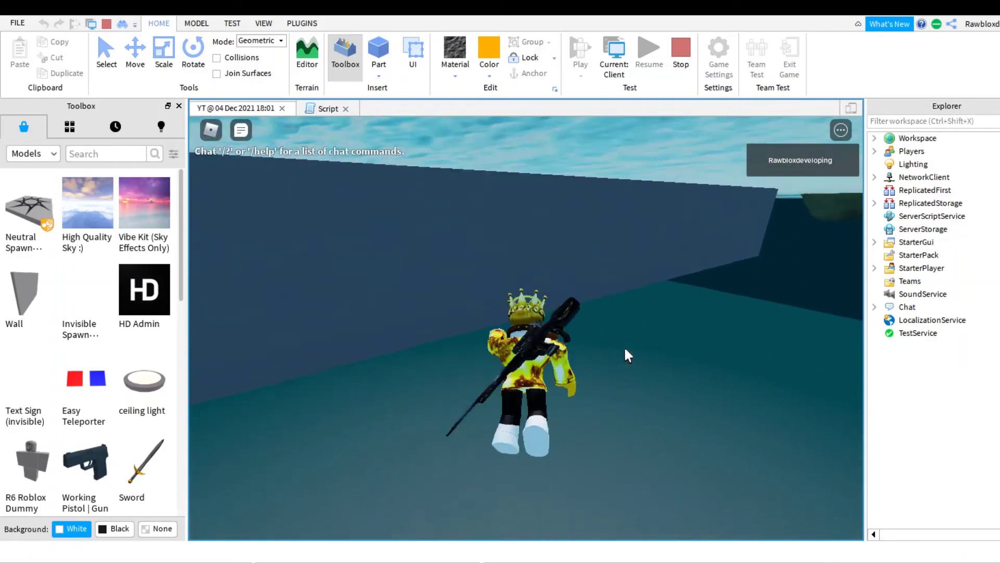
key("w")
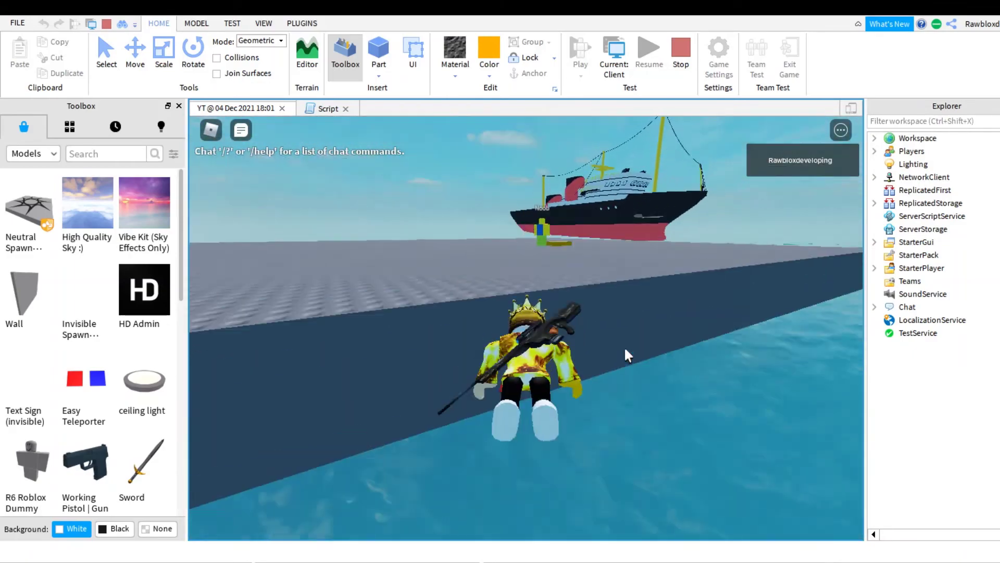
scroll(623, 345, "up", 5)
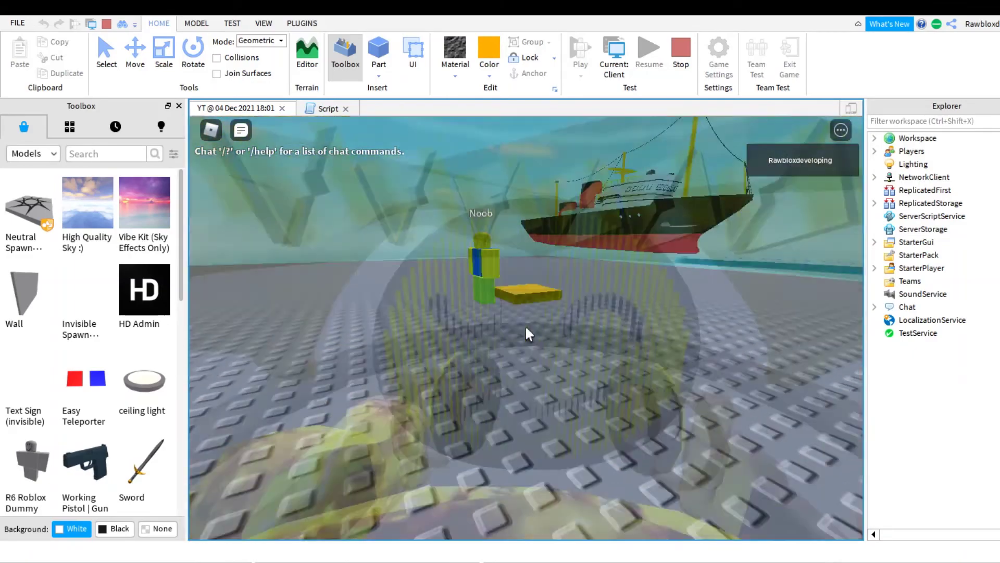
key("w")
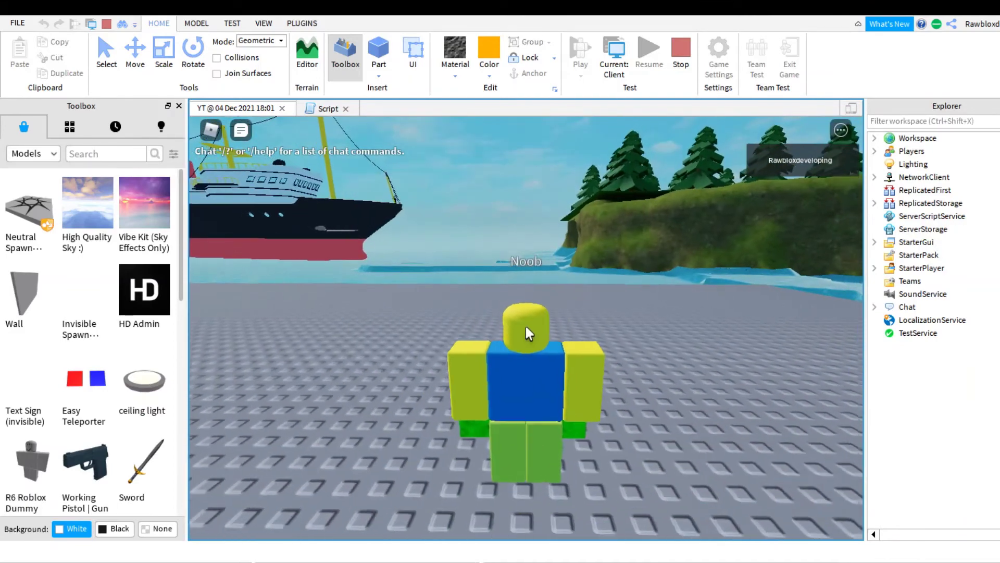
key("w")
key("w")
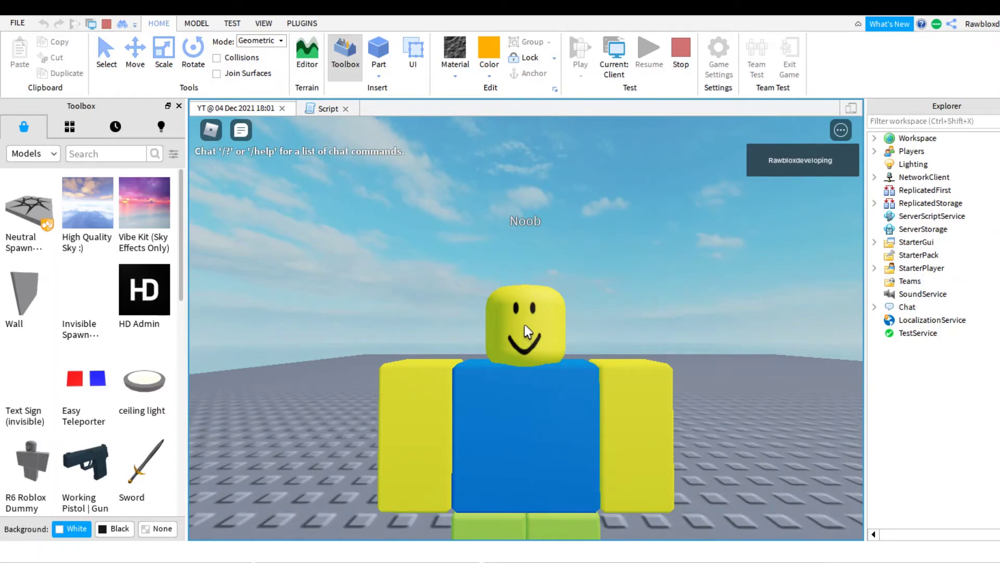
Stop the playtest, close the Script tab, and zoom in on the Noob over the pad
key("shift+F5")
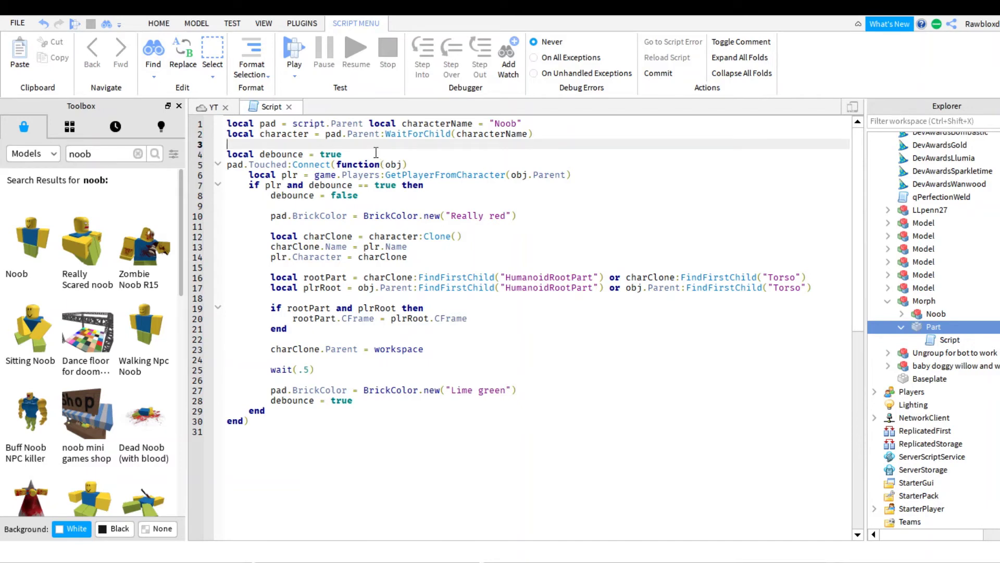
left_click(288, 106)
left_click(603, 316)
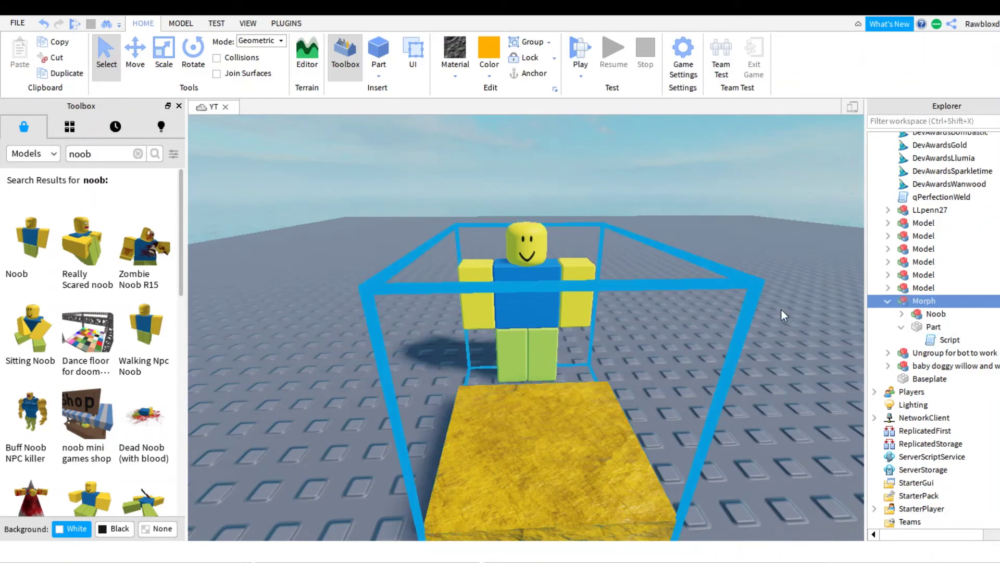
left_click(805, 308)
scroll(805, 308, "up", 2)
scroll(805, 308, "up", 2)
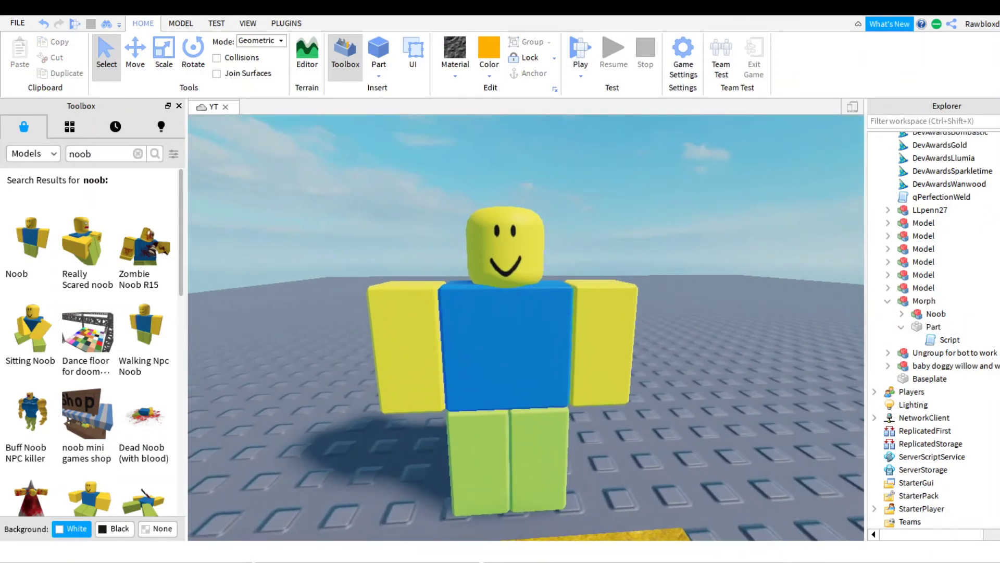